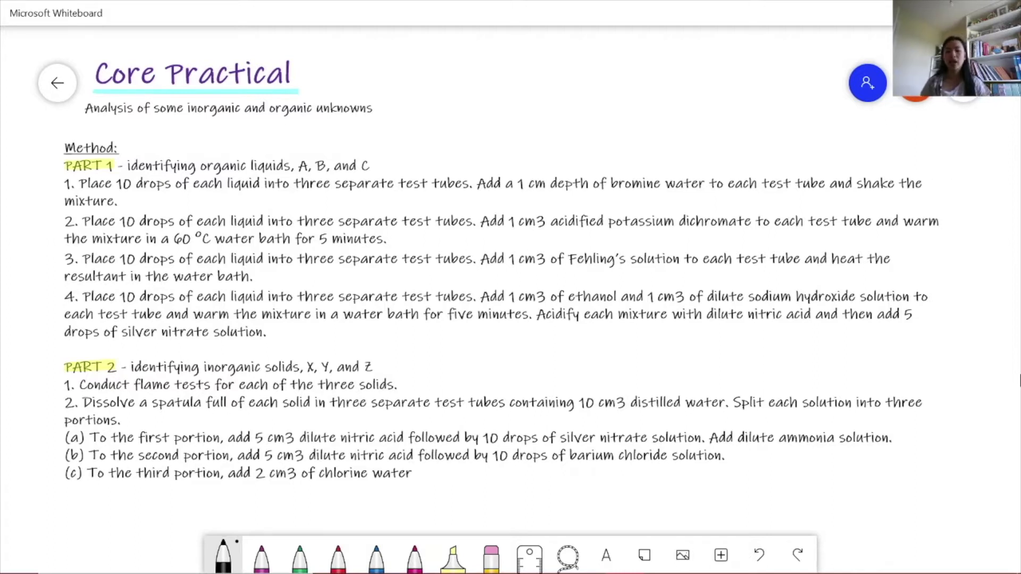
- In pink ink, draw an arrow to the bromine water step and write 'alkenes - orange/brown to colourless'
click(415, 556)
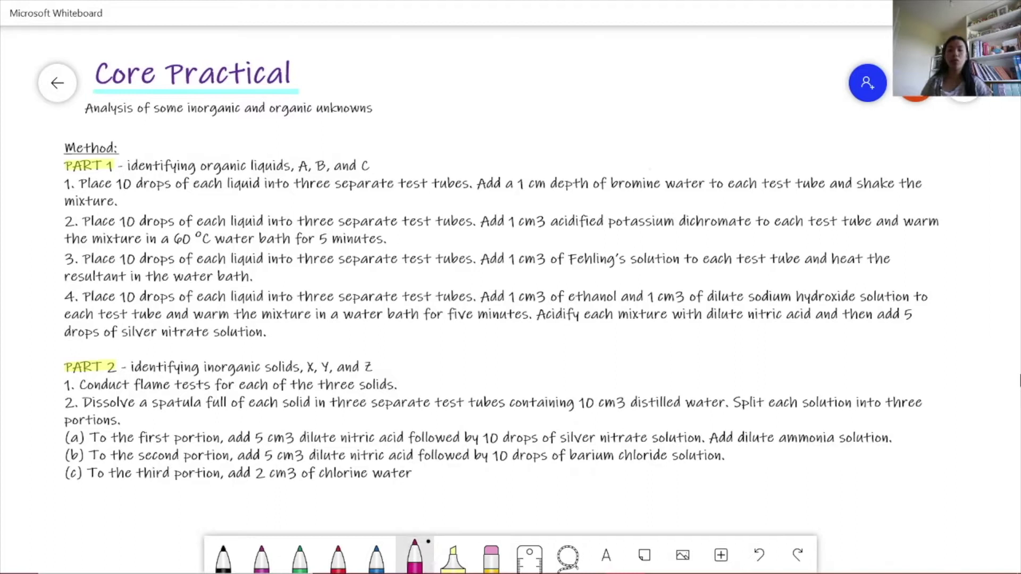
drag(666, 155, 658, 170)
mouse_move(685, 140)
mouse_down()
mouse_move(686, 151)
mouse_move(706, 134)
mouse_move(718, 151)
mouse_move(760, 142)
mouse_up()
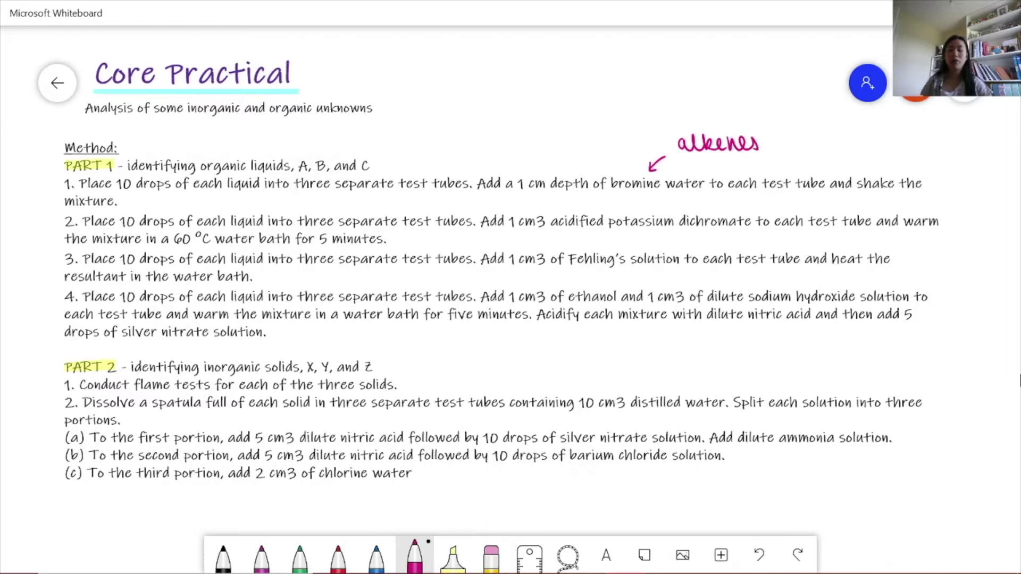
mouse_move(769, 143)
mouse_down()
mouse_move(833, 143)
mouse_move(849, 160)
mouse_move(863, 130)
mouse_move(879, 147)
mouse_move(917, 137)
mouse_move(942, 149)
mouse_up()
drag(948, 141, 956, 146)
drag(884, 158, 958, 171)
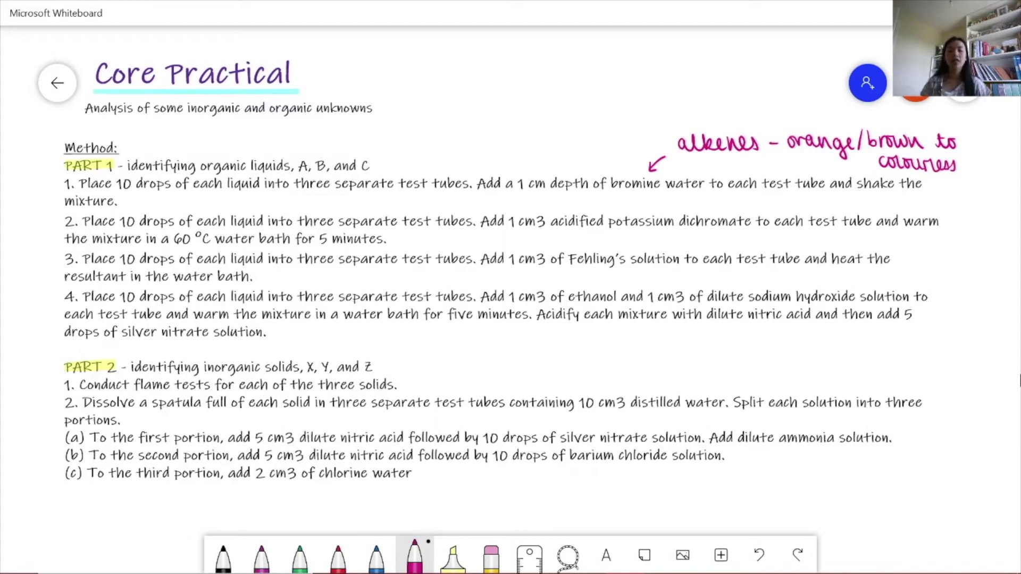
- Draw a pink arrow to the dichromate step and write '1° alcohol, 2° alcohol, aldehydes, orange → green'
drag(644, 210, 669, 204)
drag(677, 194, 698, 207)
drag(700, 206, 771, 210)
drag(776, 197, 790, 211)
mouse_move(798, 210)
mouse_down()
mouse_move(808, 200)
mouse_move(809, 210)
mouse_move(839, 209)
mouse_up()
mouse_move(845, 211)
mouse_down()
mouse_move(852, 201)
mouse_move(877, 211)
mouse_move(960, 211)
mouse_up()
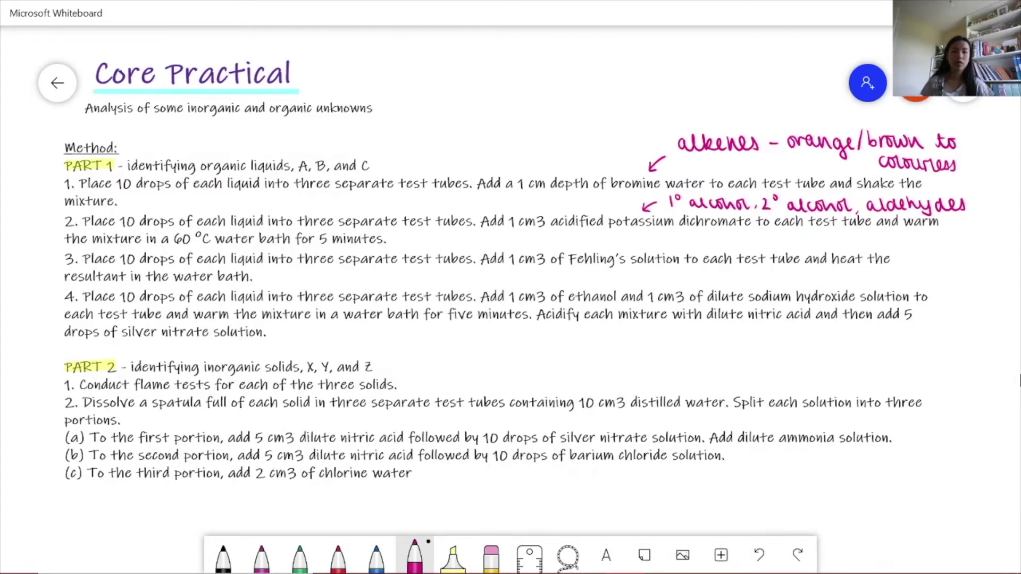
drag(892, 239, 1003, 244)
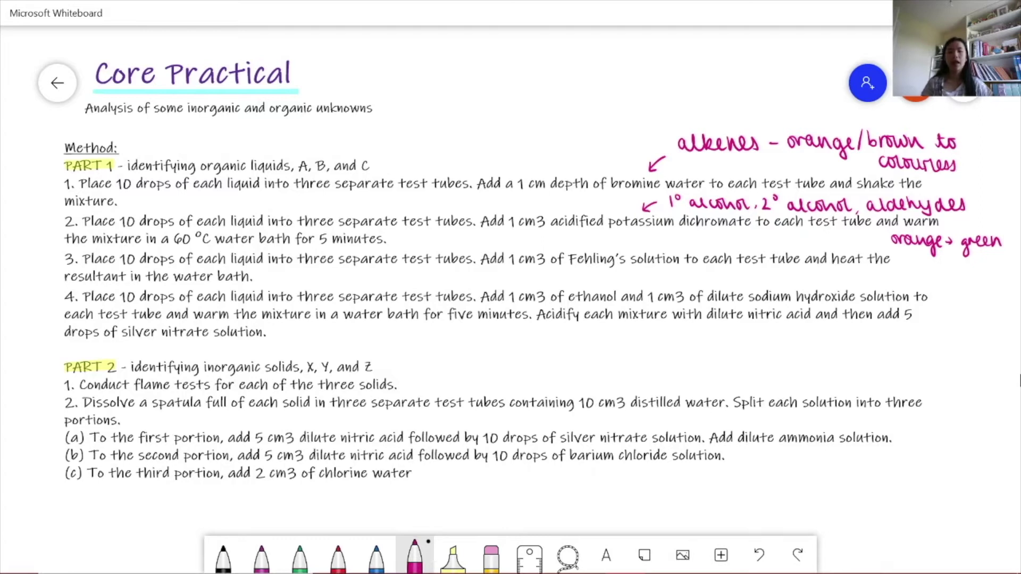
- Draw a pink arrow under the Fehling's step and write 'aldehydes - blue to orange'
mouse_move(601, 270)
mouse_down()
mouse_move(616, 282)
mouse_move(607, 275)
mouse_up()
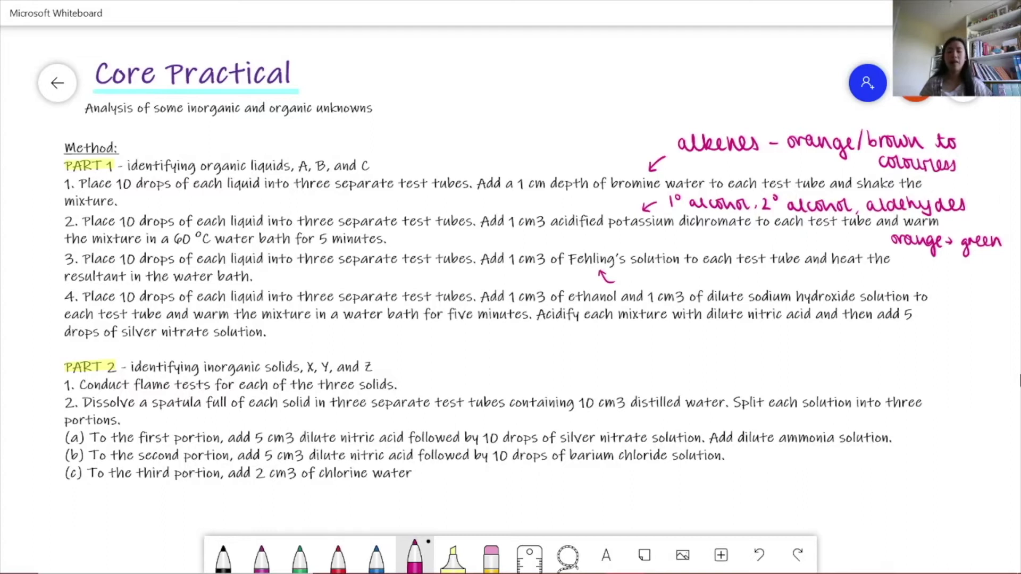
mouse_move(635, 276)
mouse_down()
mouse_move(697, 292)
mouse_move(880, 274)
mouse_move(911, 292)
mouse_move(923, 274)
mouse_up()
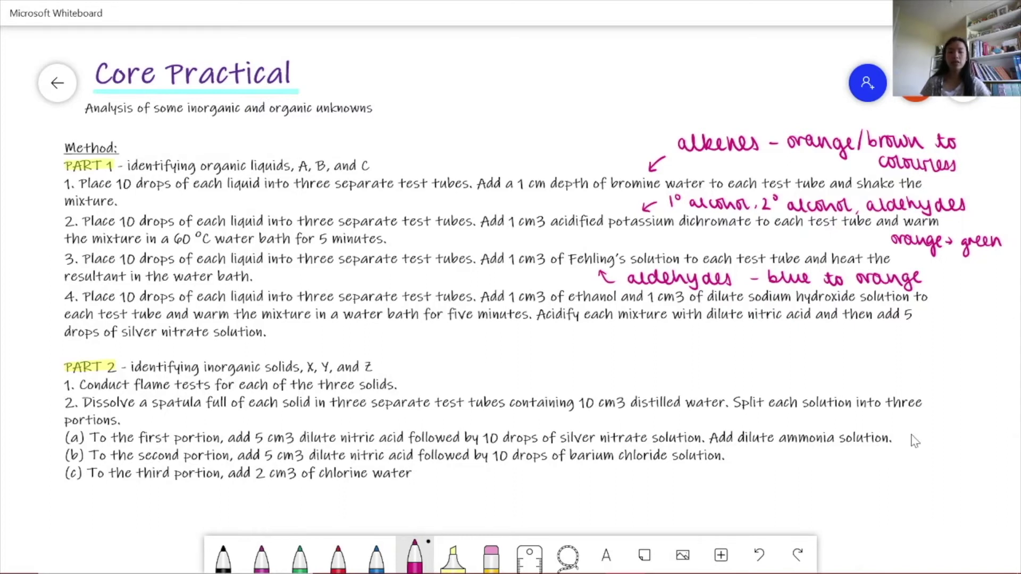
- Draw a pink arrow to the silver nitrate step and write 'Cl⁻ - white ppt'
mouse_move(557, 343)
mouse_down()
mouse_move(550, 329)
mouse_move(591, 349)
mouse_up()
mouse_move(595, 339)
mouse_down()
mouse_move(600, 351)
mouse_move(680, 337)
mouse_move(727, 345)
mouse_move(712, 340)
mouse_move(739, 357)
mouse_up()
drag(738, 341, 751, 358)
drag(750, 341, 768, 352)
drag(759, 343, 771, 341)
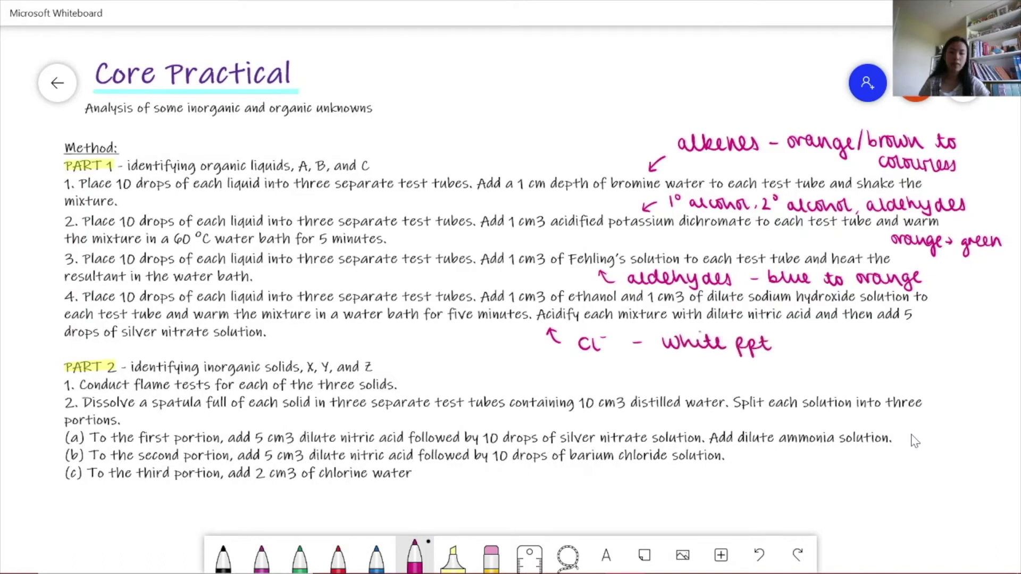
- Write 'Br⁻ - cream ppt' below the chloride result
mouse_move(583, 361)
mouse_down()
mouse_move(584, 374)
mouse_move(615, 362)
mouse_up()
mouse_move(639, 373)
mouse_down()
mouse_move(671, 378)
mouse_move(684, 368)
mouse_up()
drag(686, 372, 712, 377)
drag(715, 376, 736, 381)
drag(736, 368, 750, 385)
drag(750, 368, 770, 378)
drag(761, 370, 778, 368)
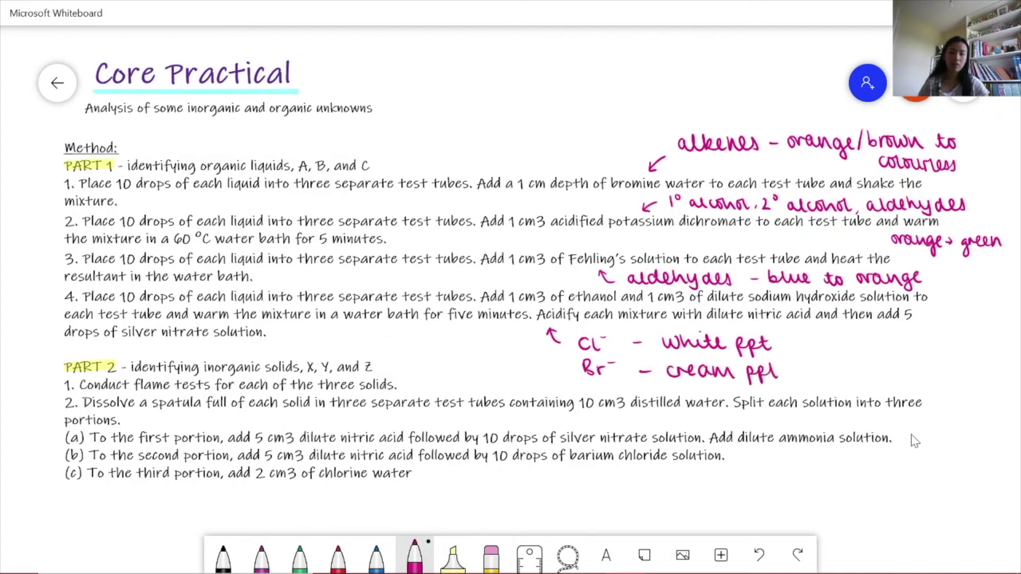
- Write 'I⁻ - yellow ppt' beside the chloride result
mouse_move(805, 338)
mouse_down()
mouse_move(819, 336)
mouse_move(812, 351)
mouse_up()
drag(805, 351, 819, 351)
mouse_move(823, 335)
mouse_down()
mouse_move(877, 353)
mouse_move(877, 365)
mouse_up()
drag(885, 348, 910, 350)
mouse_move(910, 350)
mouse_down()
mouse_move(938, 340)
mouse_move(950, 364)
mouse_move(953, 352)
mouse_up()
mouse_move(957, 344)
mouse_down()
mouse_move(960, 362)
mouse_move(965, 351)
mouse_up()
mouse_move(970, 335)
mouse_down()
mouse_move(973, 351)
mouse_move(978, 339)
mouse_up()
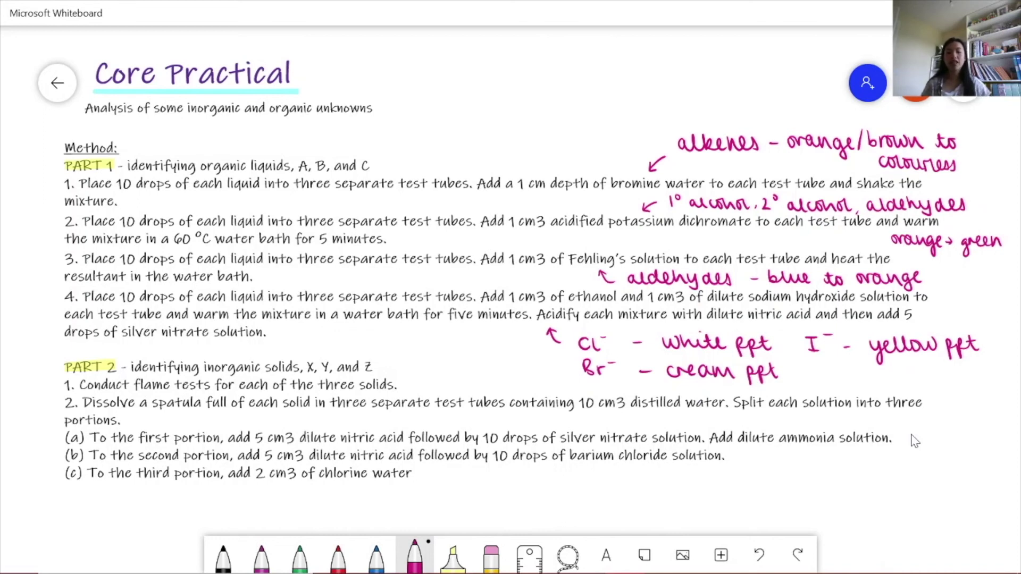
- Annotate the barium chloride step with 'SO4²⁻ - white ppt' and begin an arrowed CO3²⁻ note below
mouse_move(598, 467)
mouse_down()
mouse_move(626, 498)
mouse_move(643, 484)
mouse_move(663, 505)
mouse_move(670, 486)
mouse_up()
mouse_move(671, 482)
mouse_down()
mouse_move(710, 495)
mouse_move(746, 487)
mouse_move(854, 503)
mouse_up()
drag(840, 490, 852, 488)
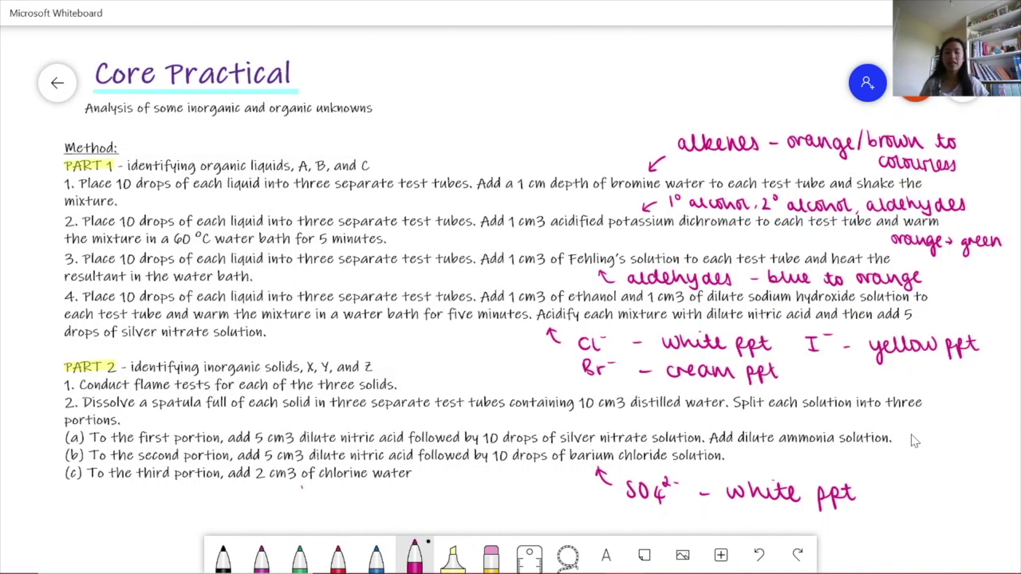
mouse_move(313, 503)
mouse_down()
mouse_move(301, 487)
mouse_move(337, 512)
mouse_move(345, 504)
mouse_move(356, 520)
mouse_move(371, 506)
mouse_up()
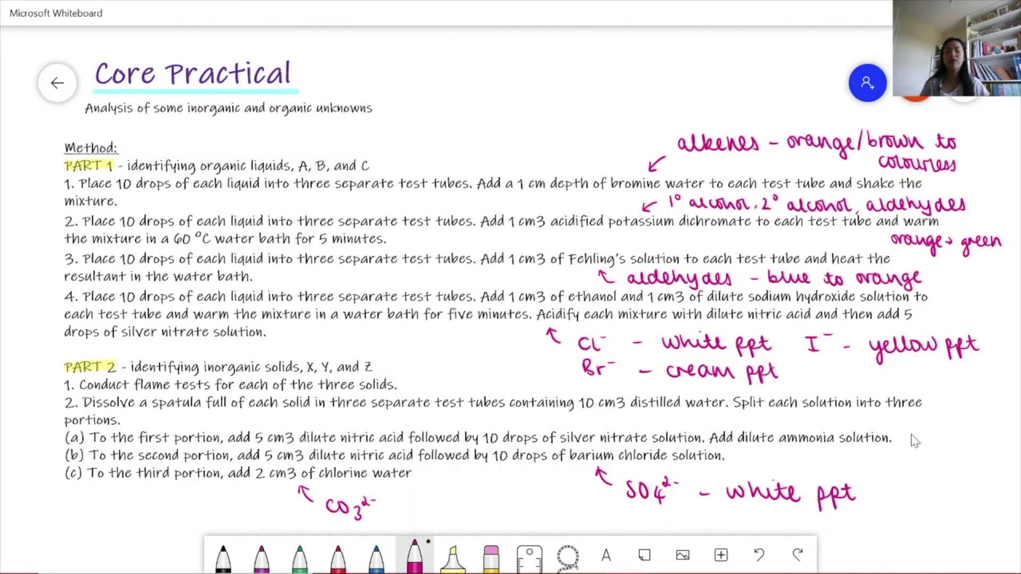